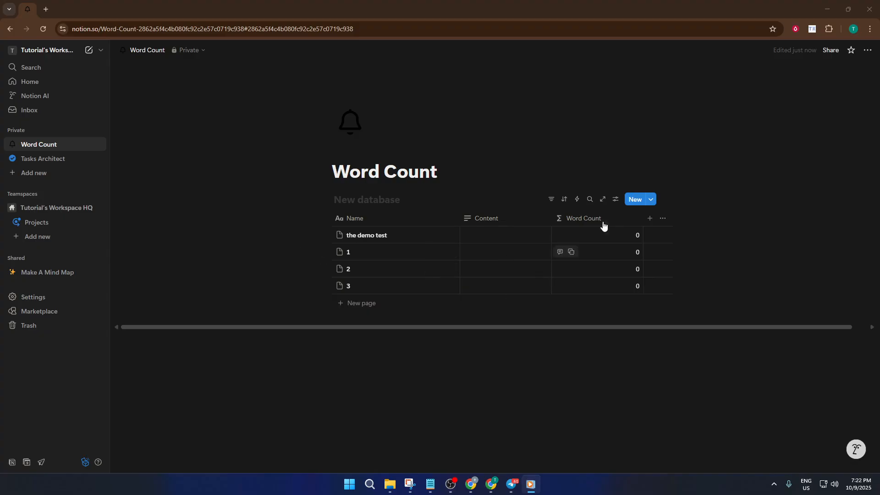
left_click(578, 222)
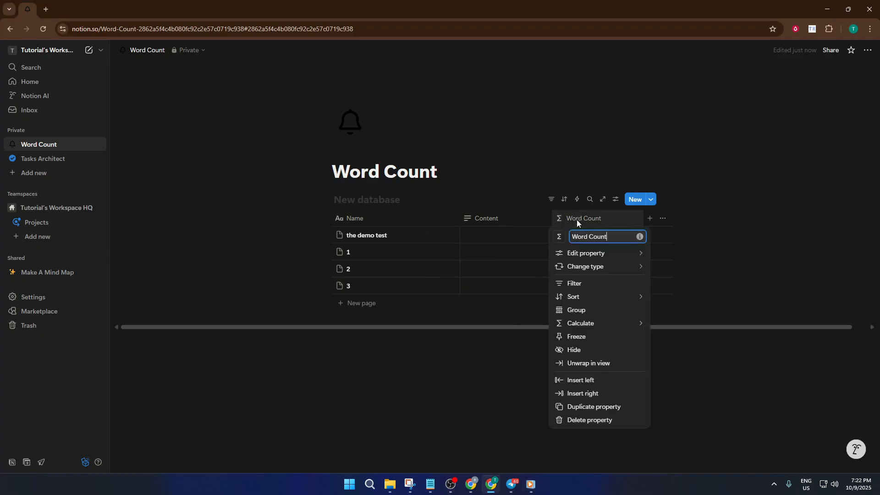
left_click(614, 253)
left_click(699, 230)
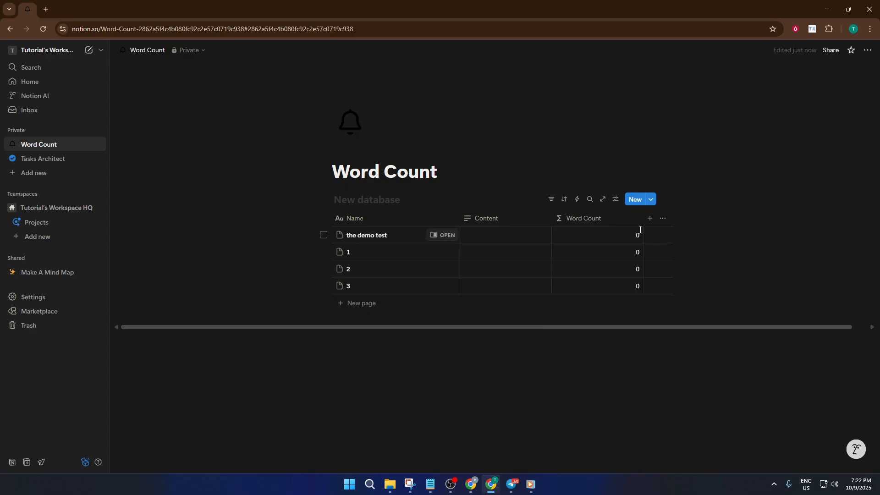
left_click(605, 238)
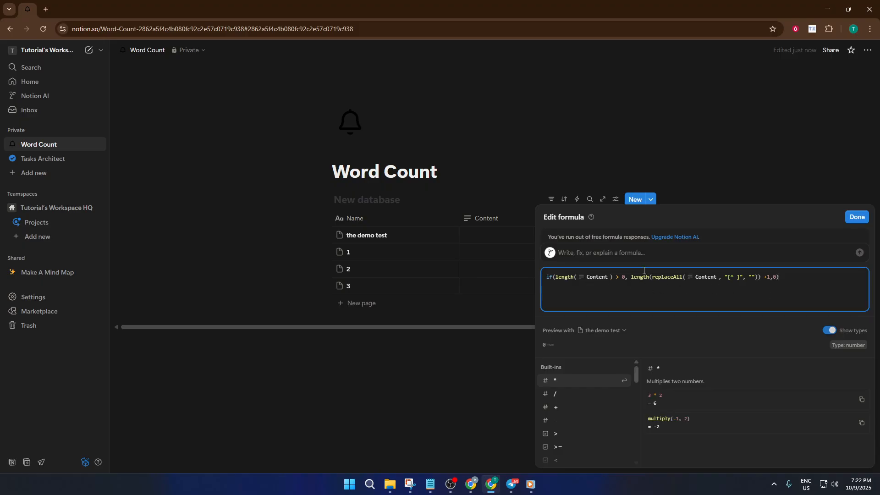
left_click(493, 220)
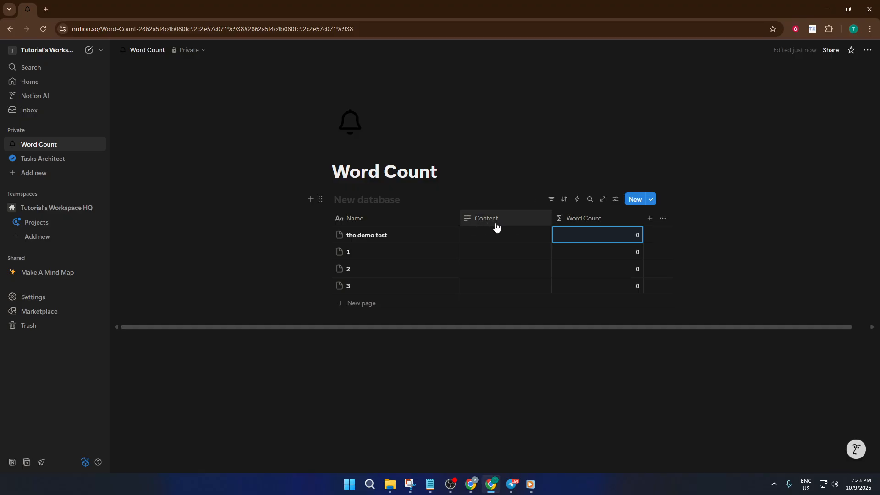
left_click(580, 224)
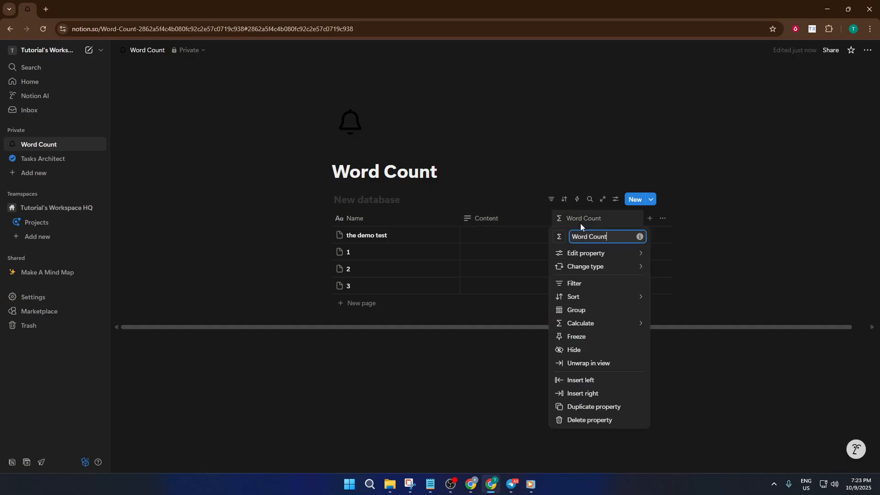
left_click(590, 224)
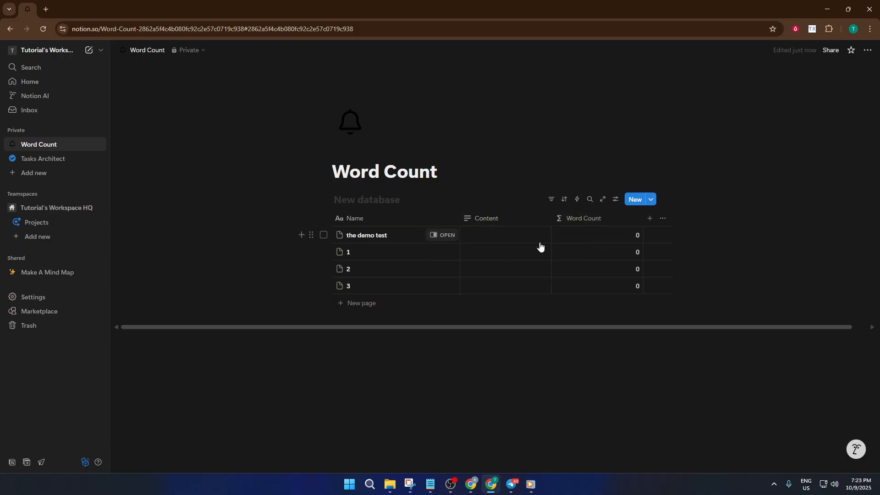
left_click(589, 223)
left_click(589, 221)
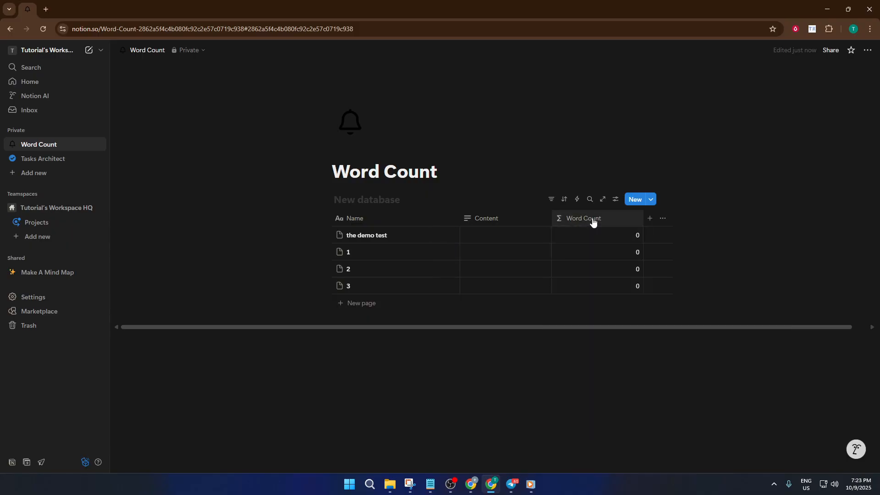
left_click(595, 242)
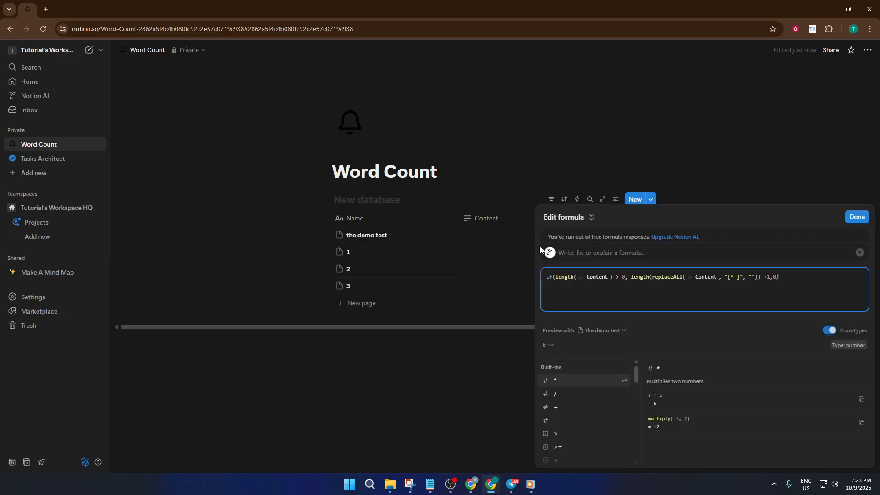
left_click(512, 246)
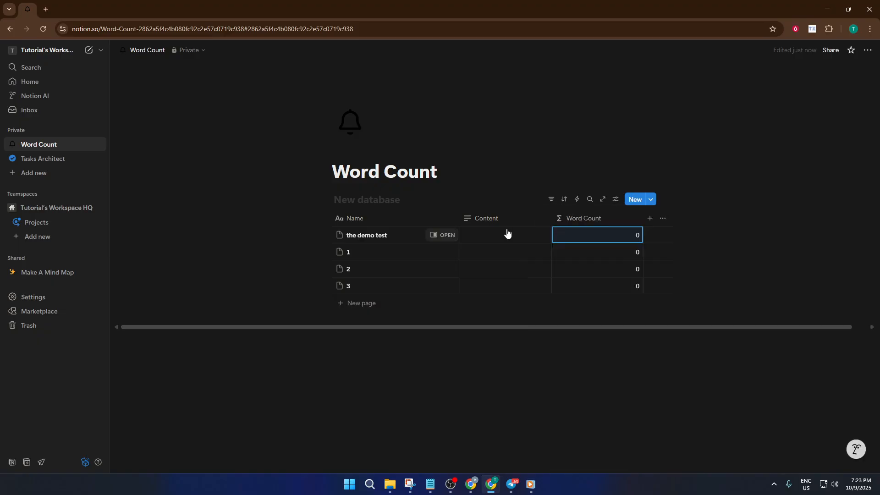
left_click(466, 220)
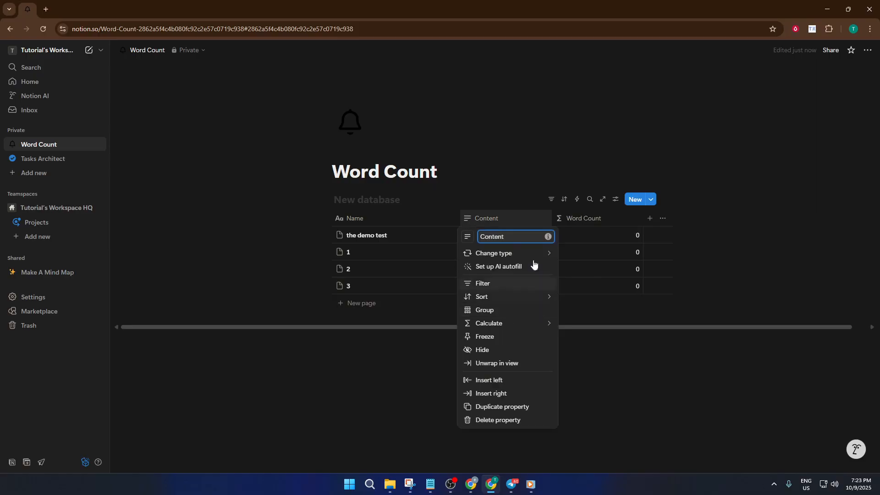
mouse_move(513, 256)
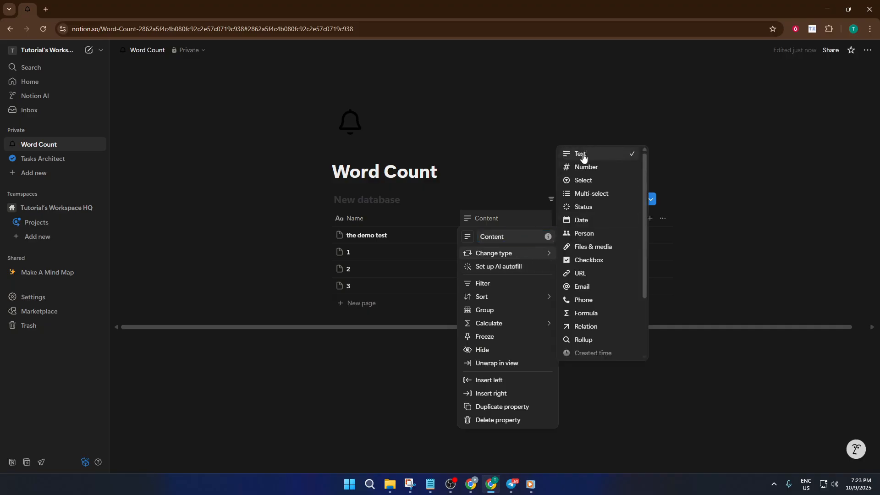
left_click(527, 165)
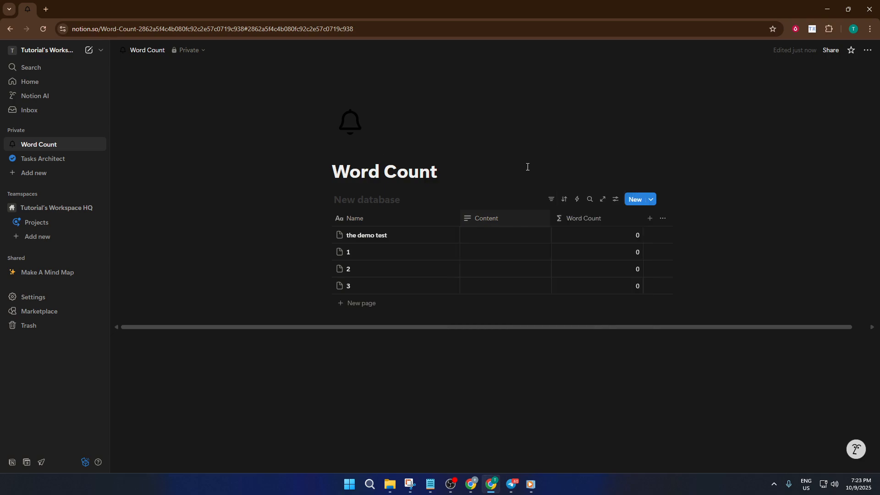
left_click(573, 220)
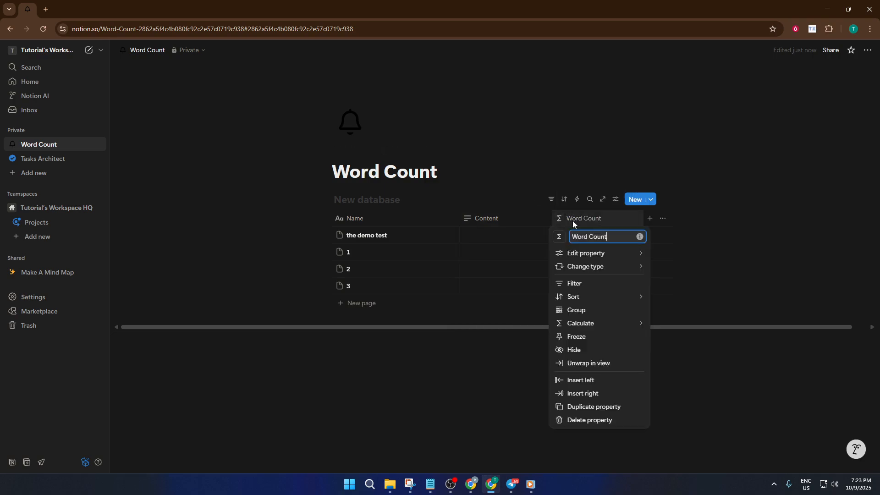
mouse_move(623, 258)
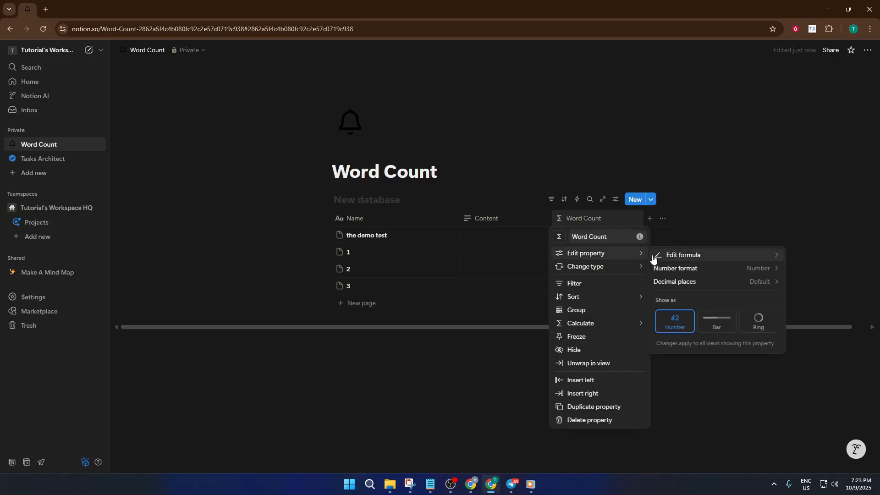
left_click(679, 260)
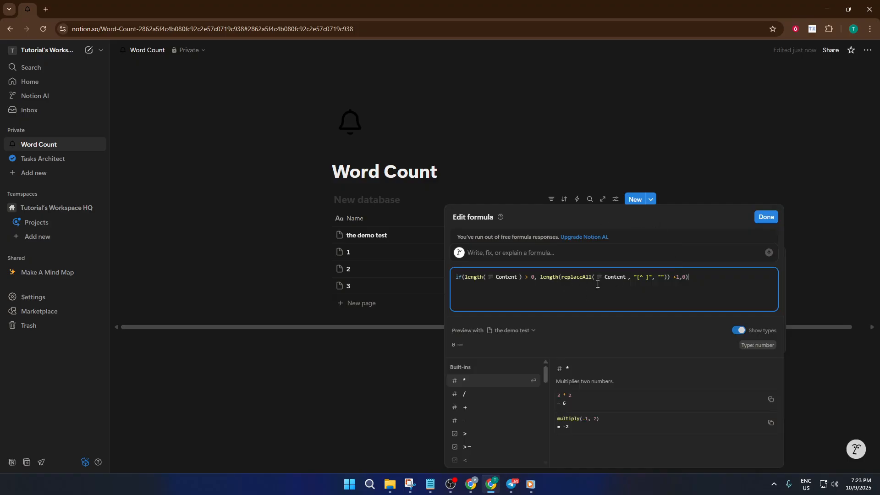
left_click(776, 219)
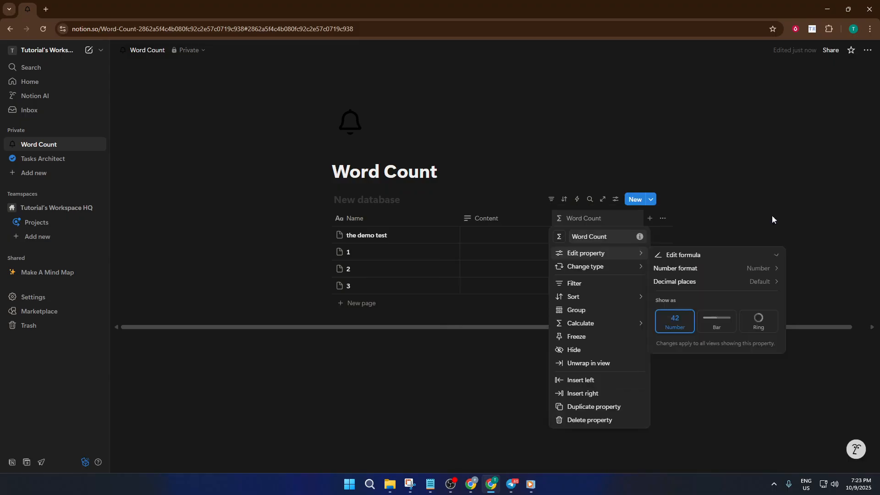
left_click(527, 236)
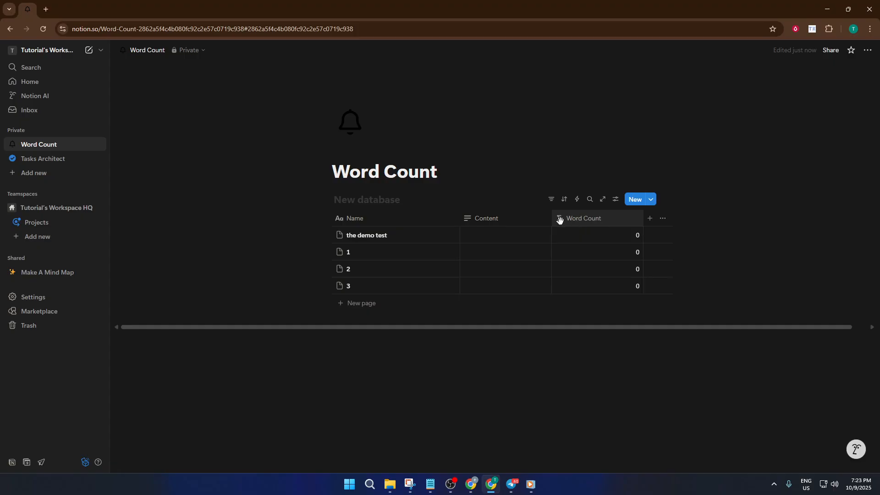
Change the Word Count formula to if(length(Content) > 0, length(replaceAll(Content, "[^ ]", "")) + 1, 0)
left_click(593, 223)
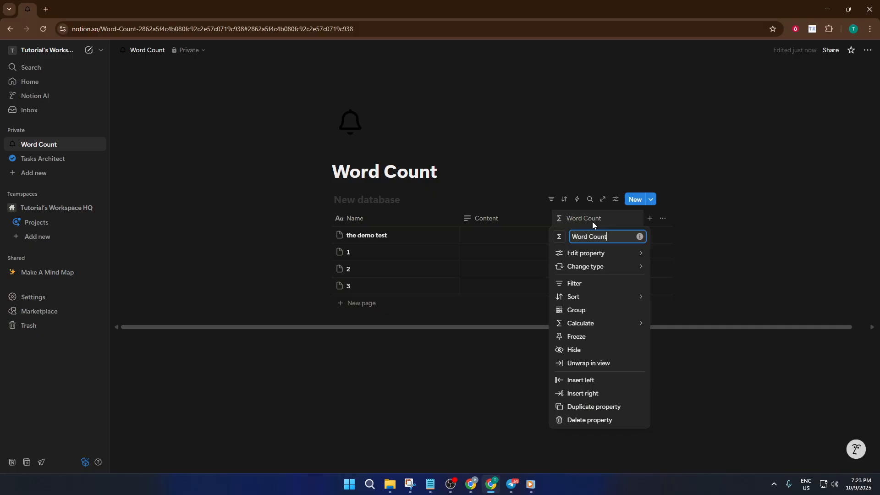
left_click(592, 225)
left_click(592, 235)
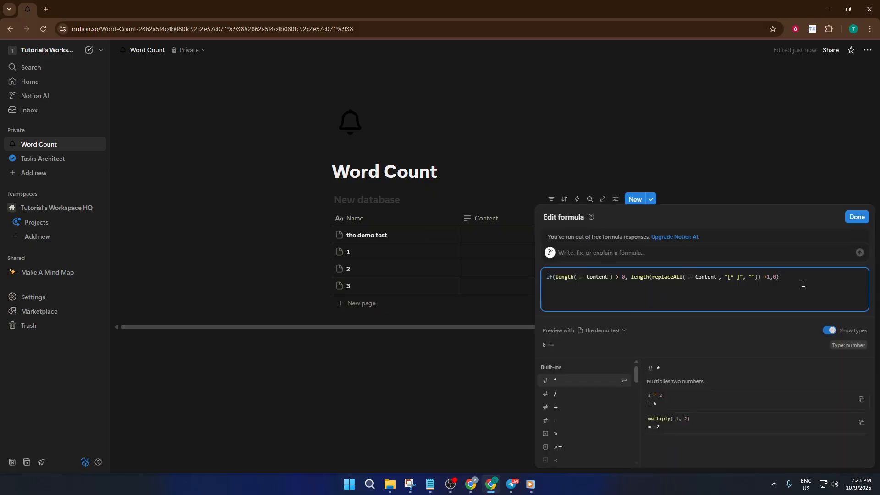
left_click_drag(804, 283, 531, 283)
left_click(601, 291)
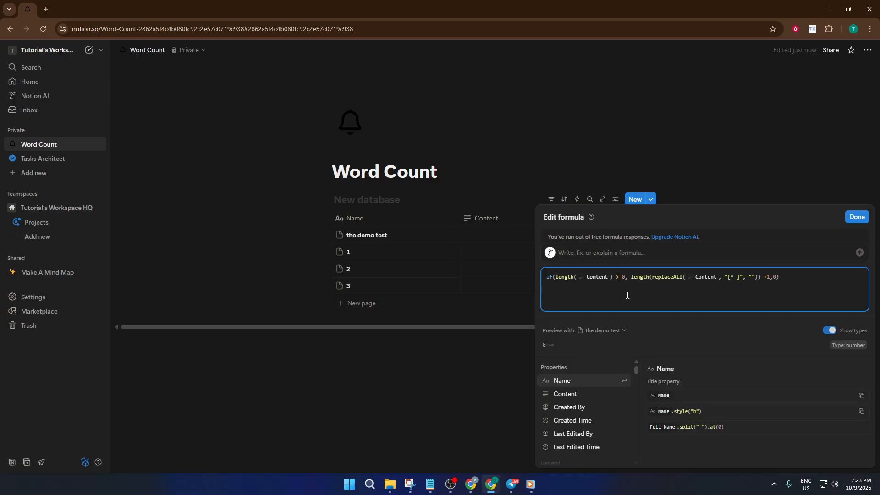
left_click(490, 241)
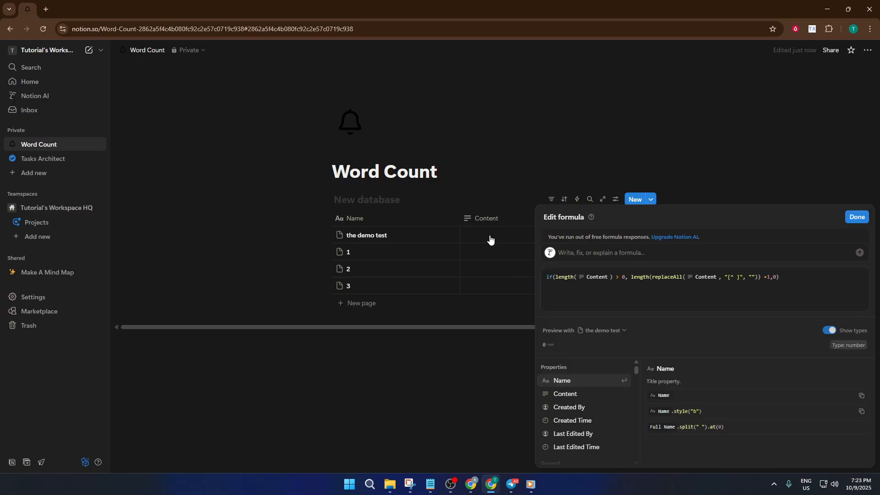
Fill the demo test row's Content with 'the demo test' and row 1's with '12 wewe rerer trt rttre'
left_click(491, 234)
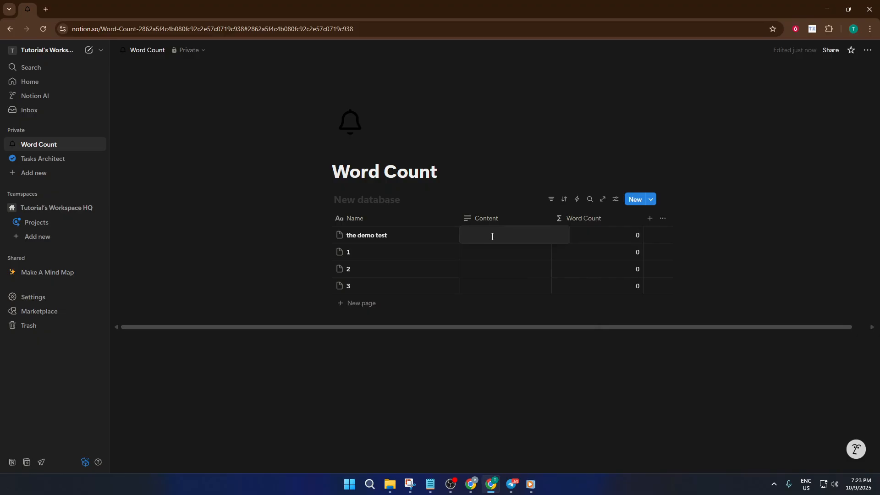
type("the ")
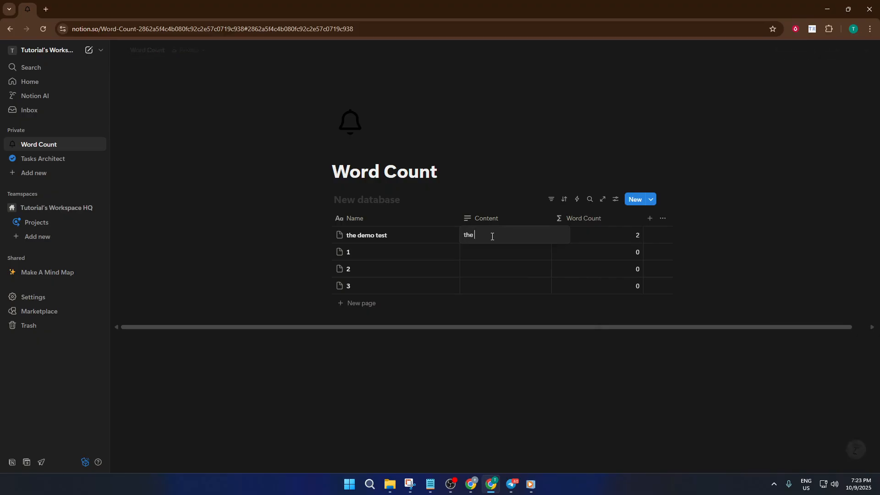
type("demo test")
key("Escape")
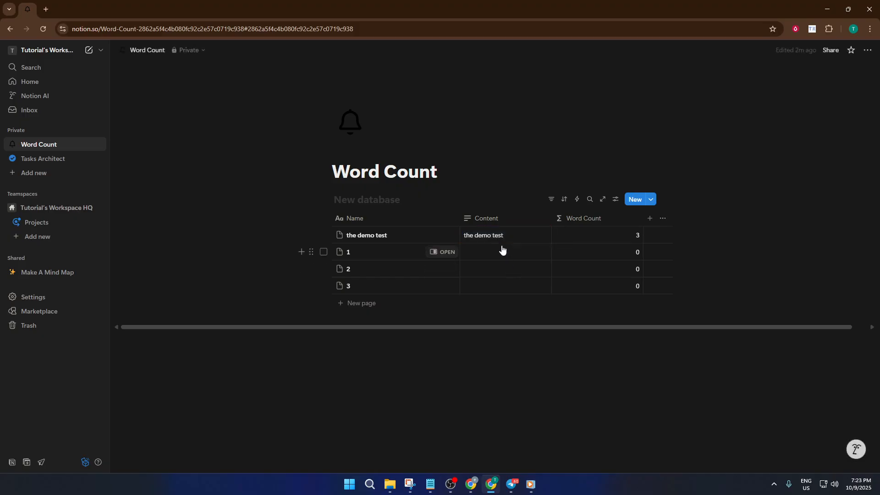
left_click(503, 249)
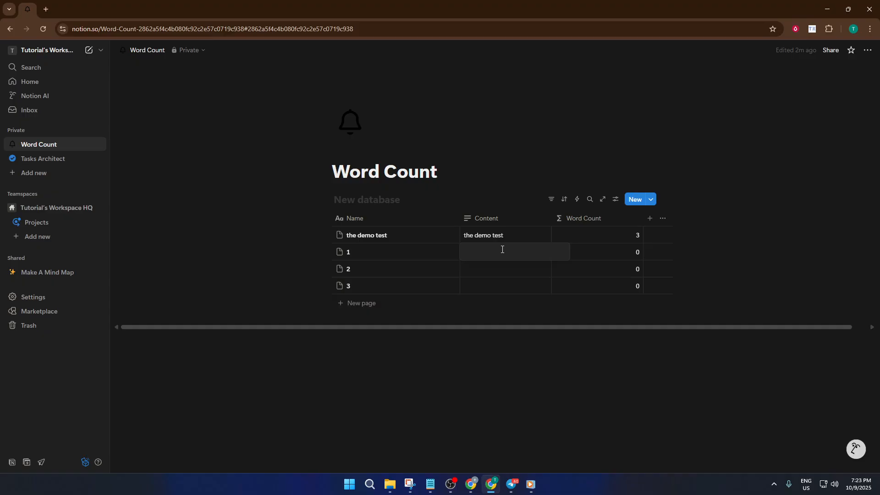
type("12")
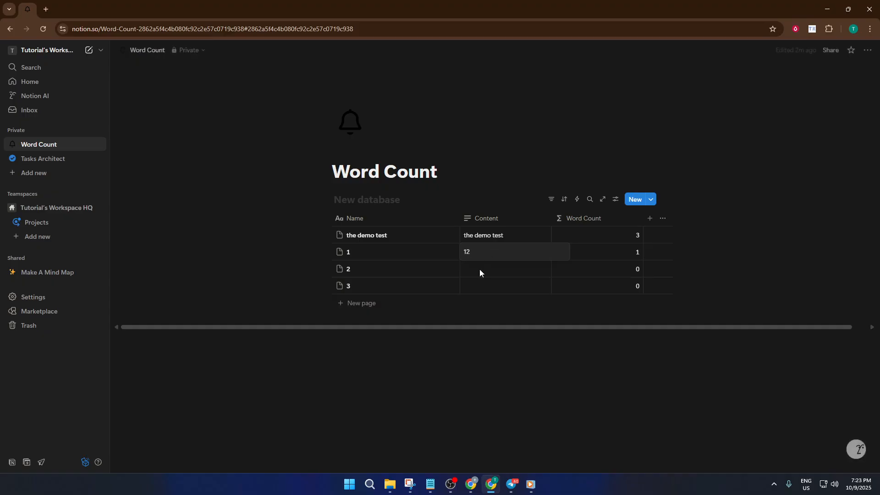
type(" wew")
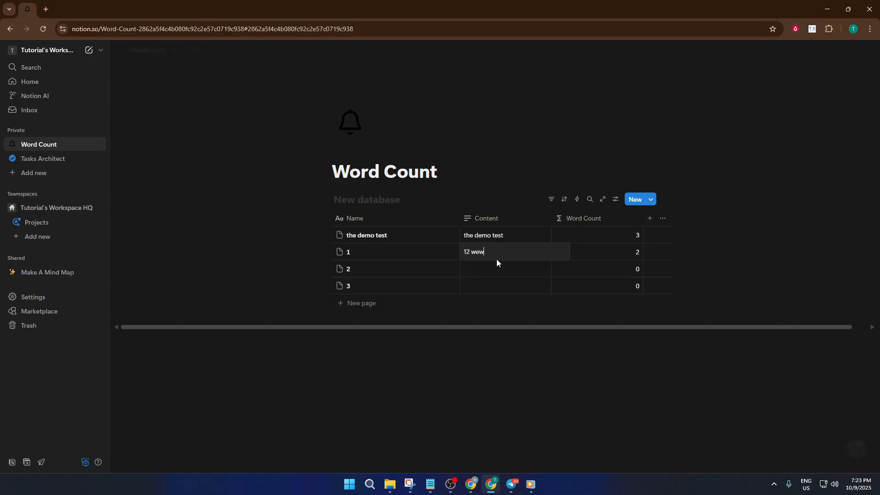
type("e r")
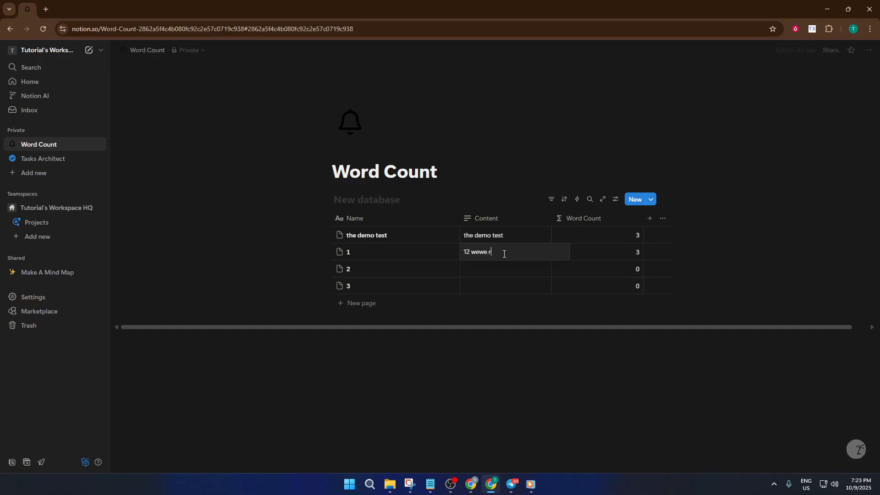
type("erer")
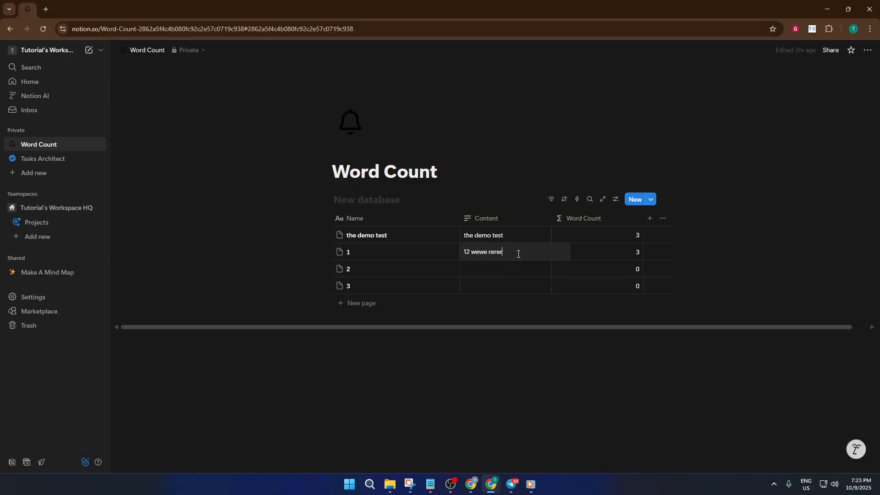
type(" trt rttre")
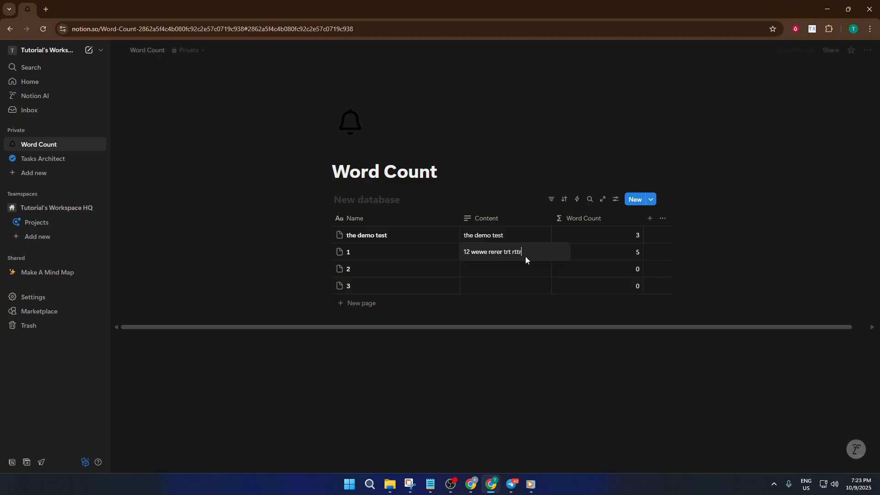
left_click(517, 269)
Enter 'wewe rere trtr erer ere wew terre' in row 2's Content and 'wewe wew wew wewe rer' in row 3's
left_click(517, 269)
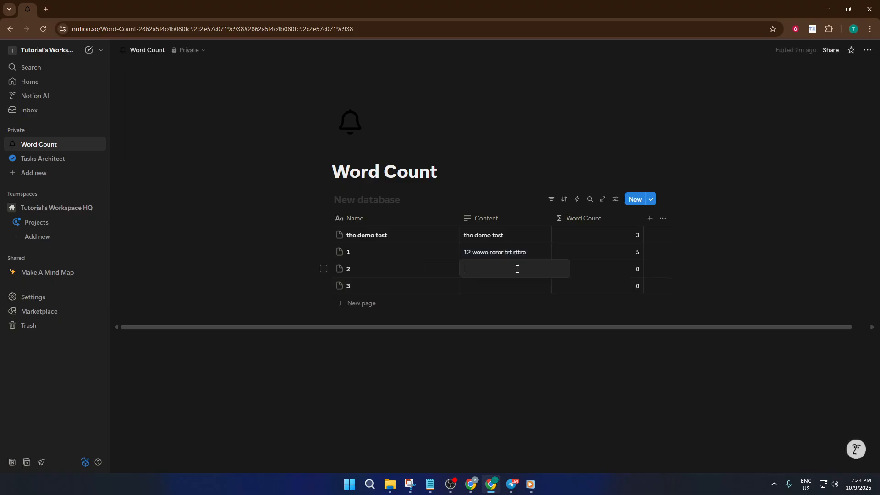
type("wewe")
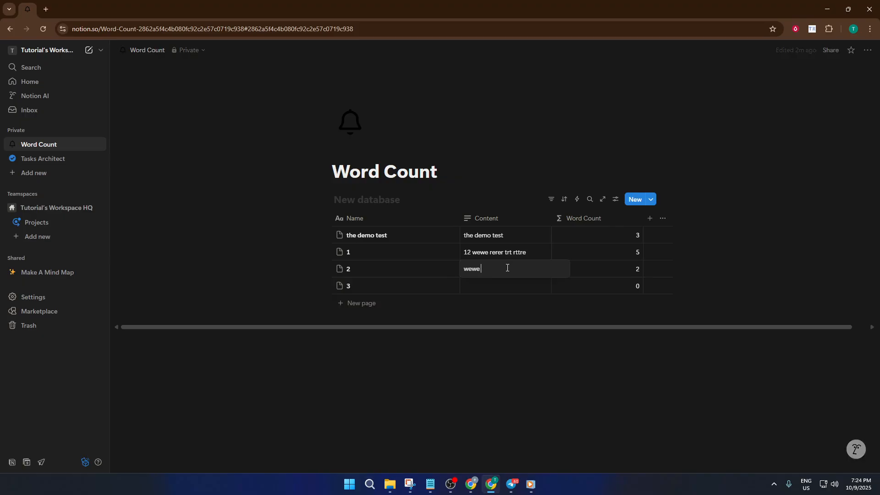
type(" rere")
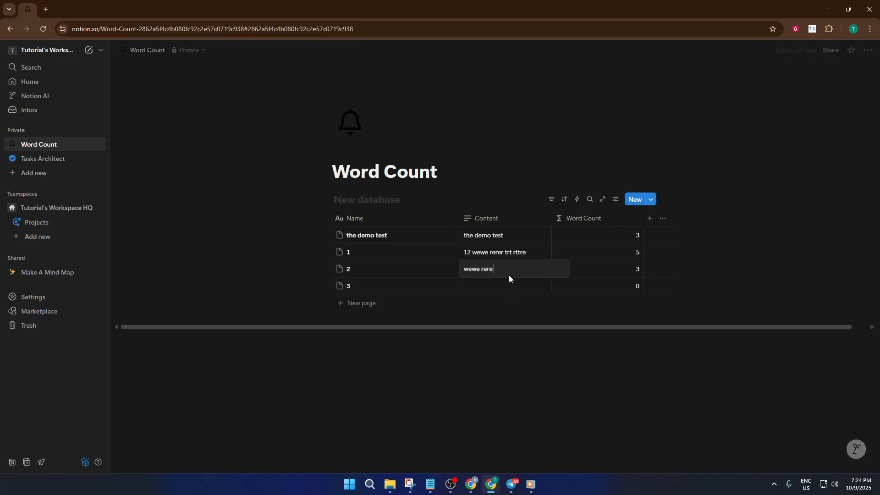
type(" trtr erer  ere")
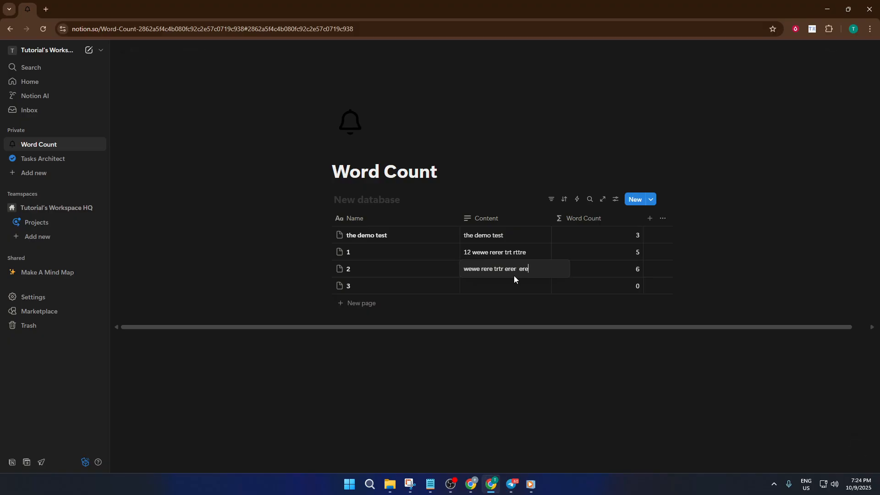
type(" wew terre")
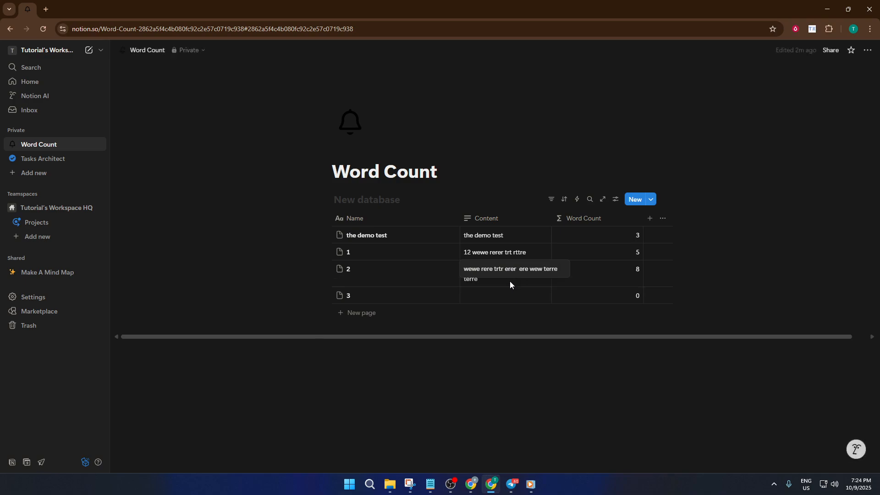
key("Escape")
left_click(509, 303)
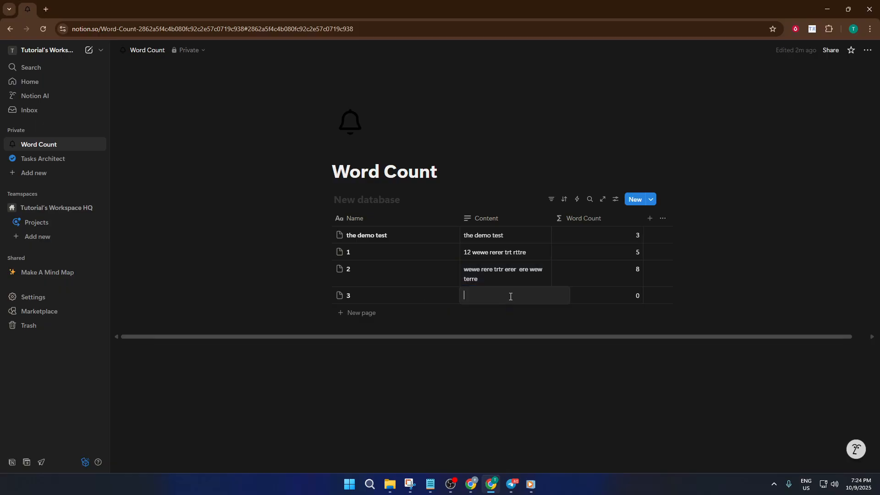
type("wewe")
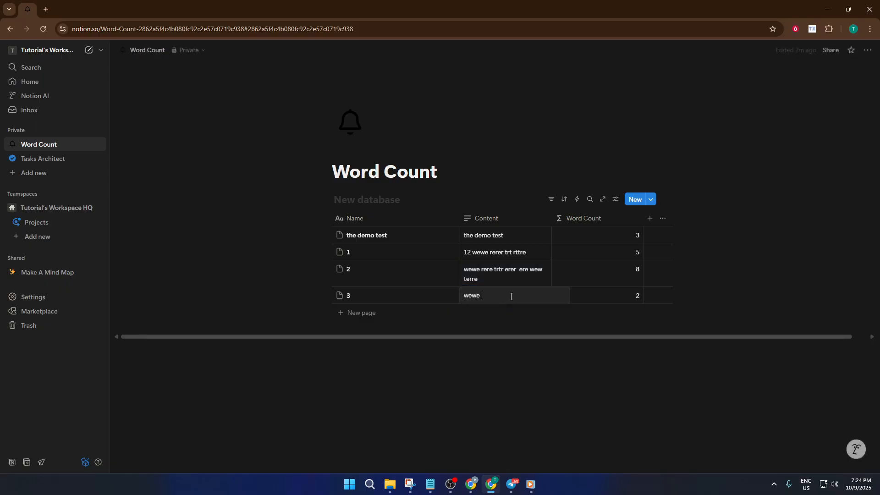
type("  wew wew we")
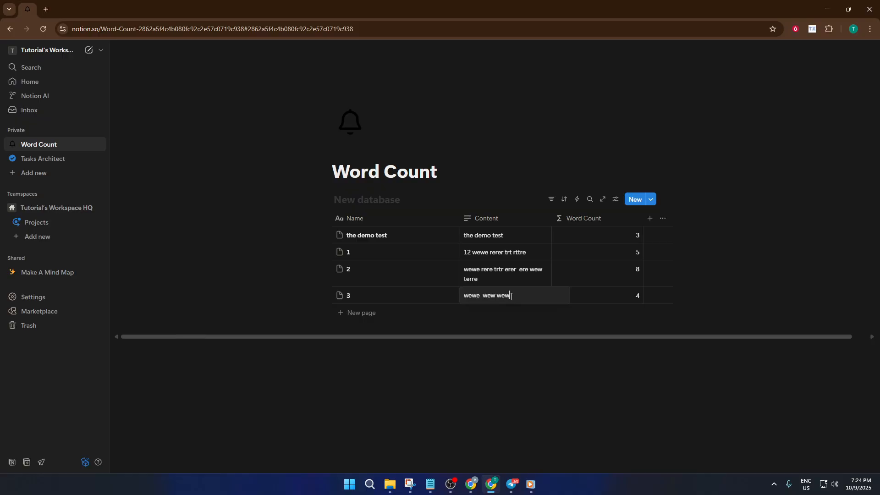
type("w")
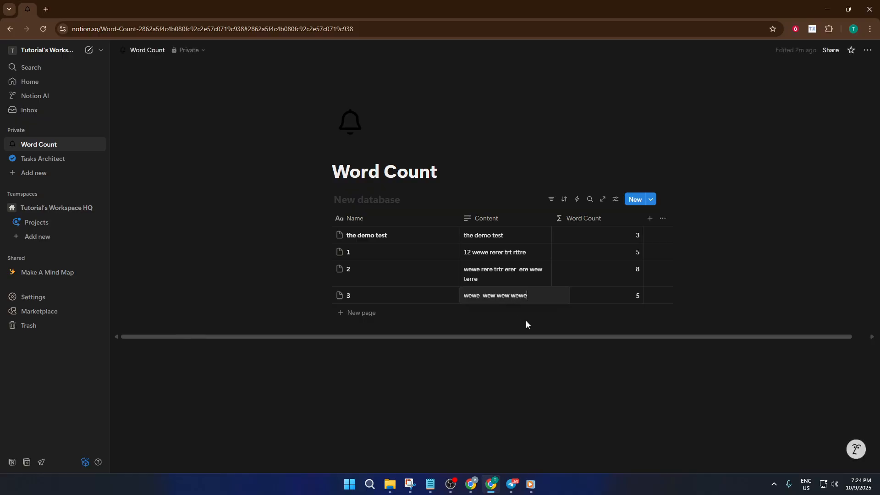
type("e rer")
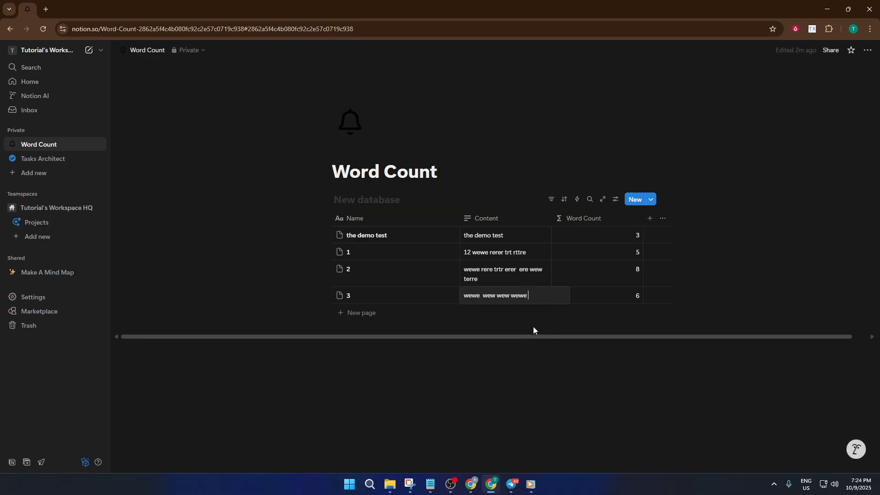